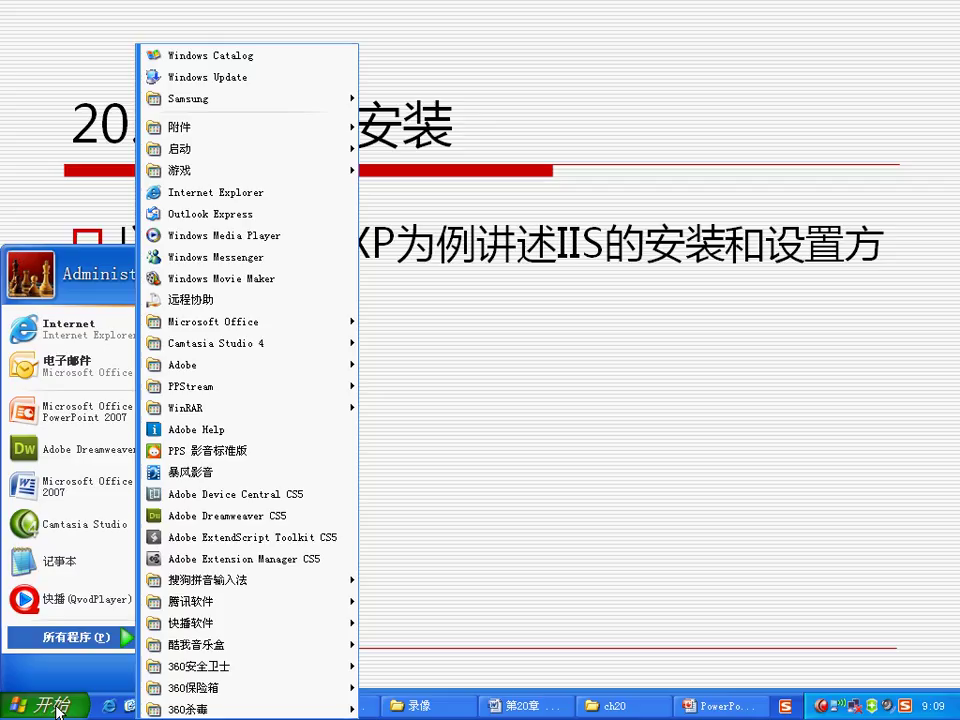
# Step: Open the Windows Components Wizard through the Control Panel's Add or Remove Programs
pyautogui.click(57, 710)
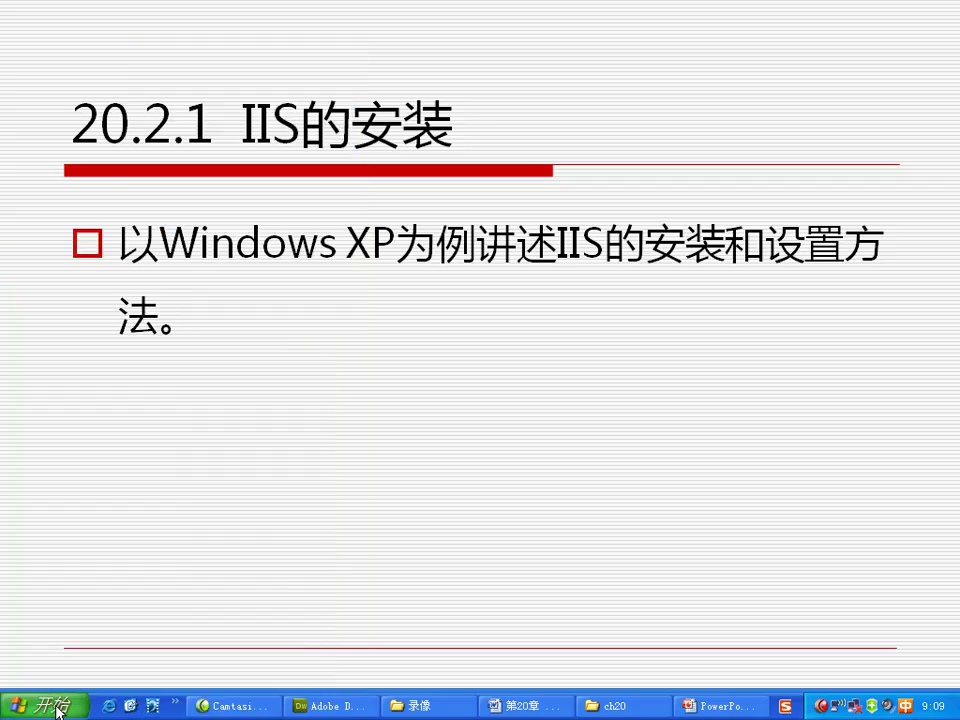
pyautogui.click(57, 710)
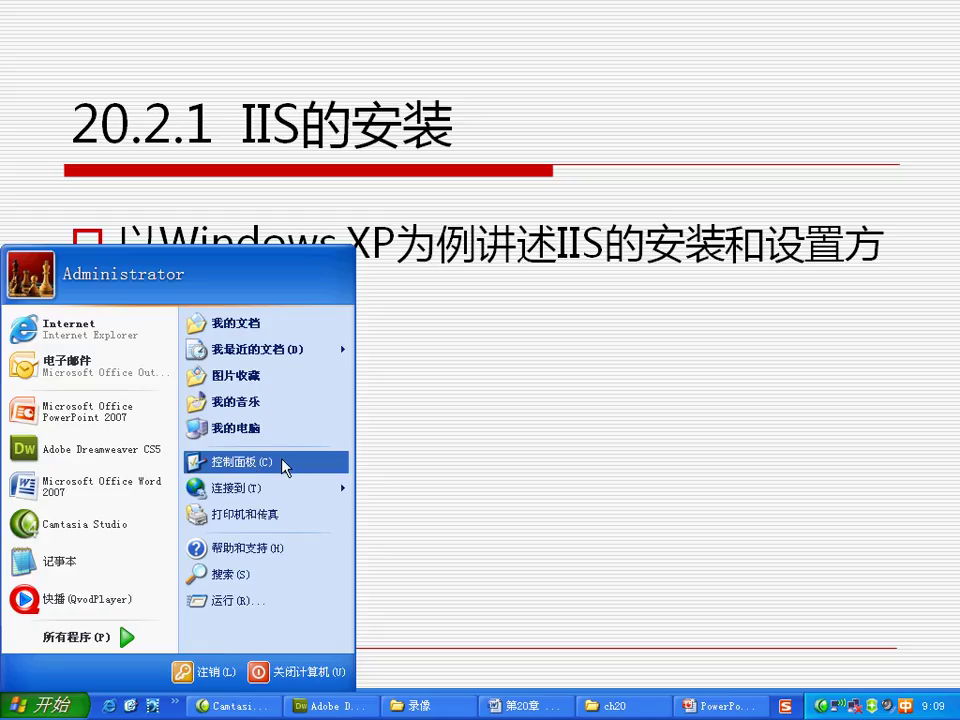
pyautogui.press('Escape')
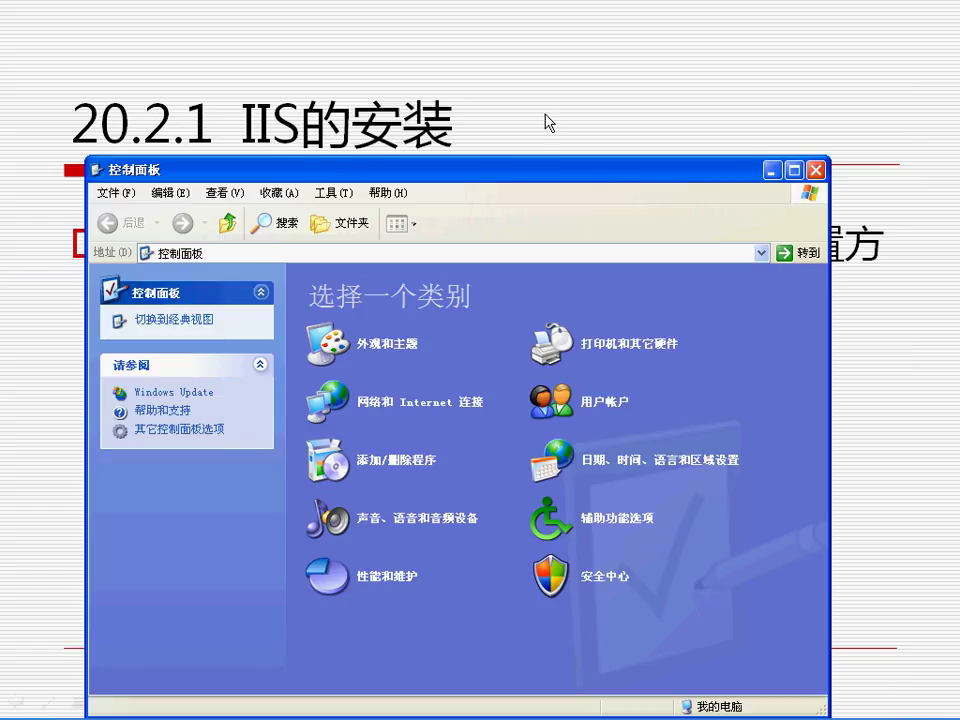
pyautogui.moveTo(497, 168); pyautogui.dragTo(546, 93)
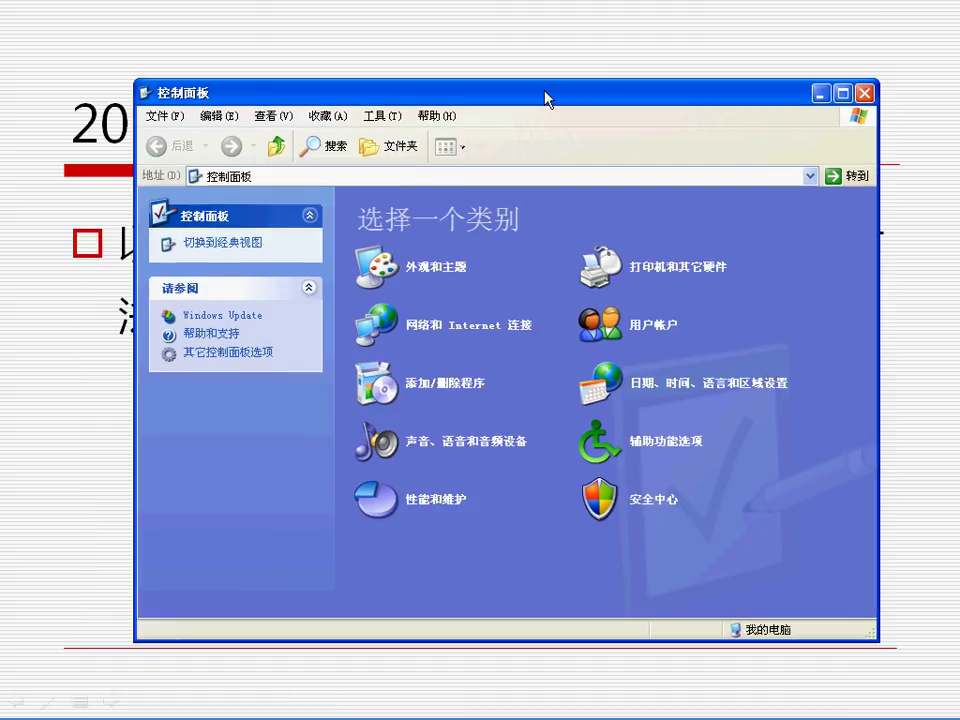
pyautogui.click(444, 392)
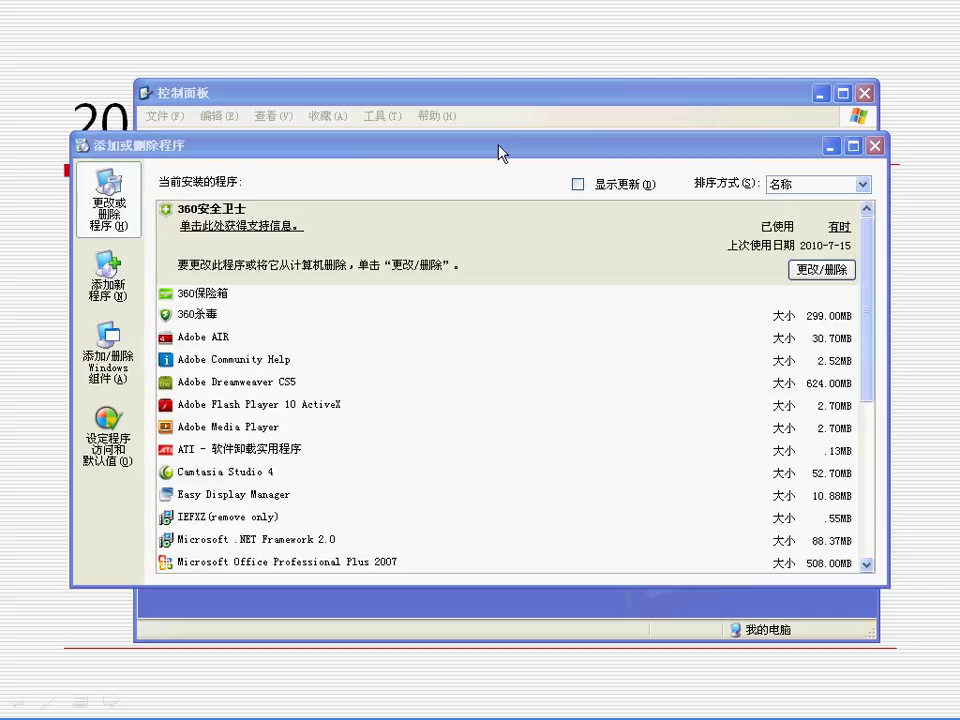
pyautogui.moveTo(500, 152); pyautogui.dragTo(498, 136)
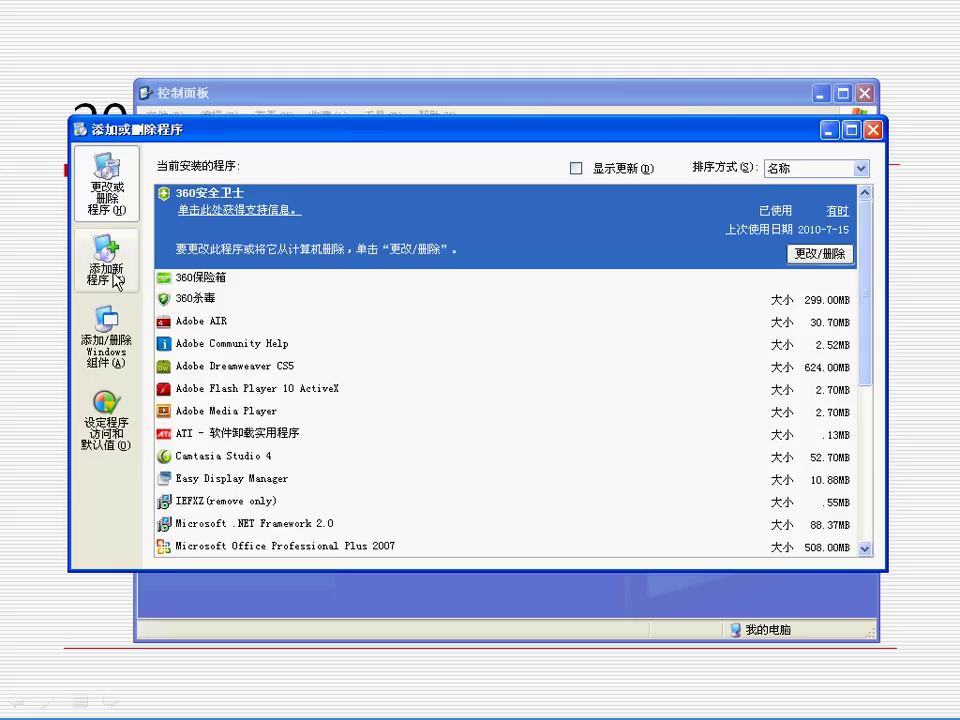
pyautogui.click(114, 356)
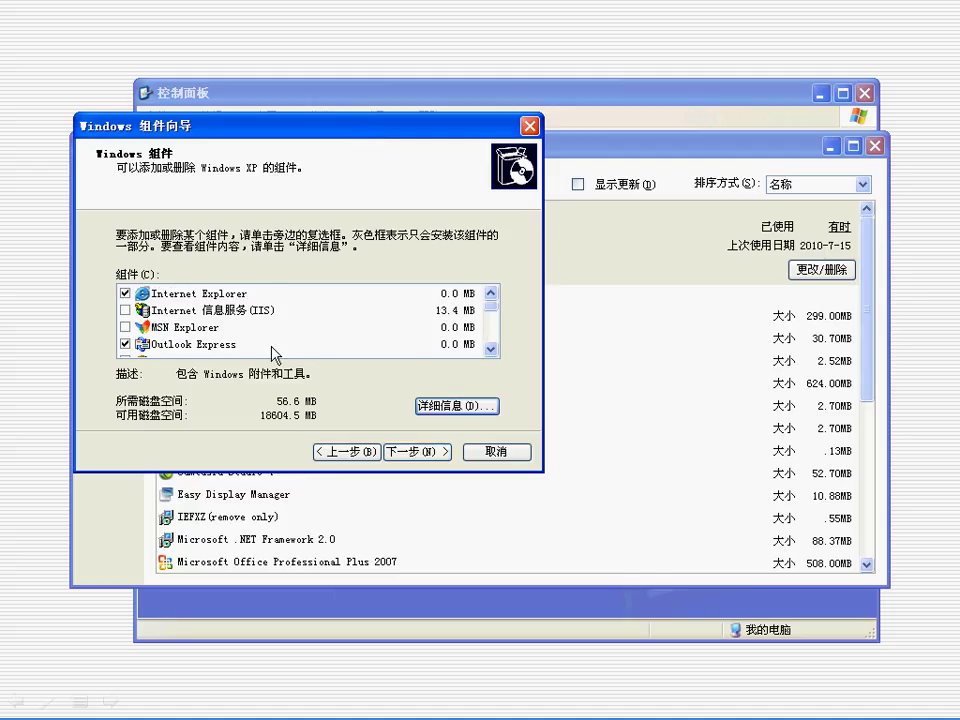
# Step: Install the Internet 信息服务(IIS) component, accepting the disc prompt and finishing the wizard
pyautogui.click(125, 311)
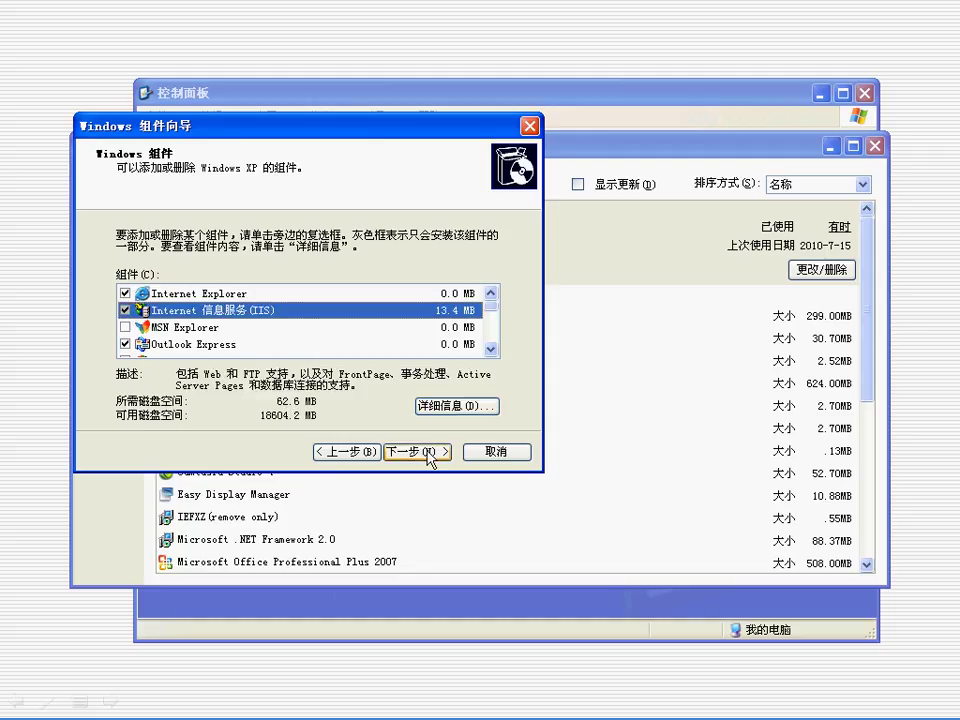
pyautogui.click(427, 452)
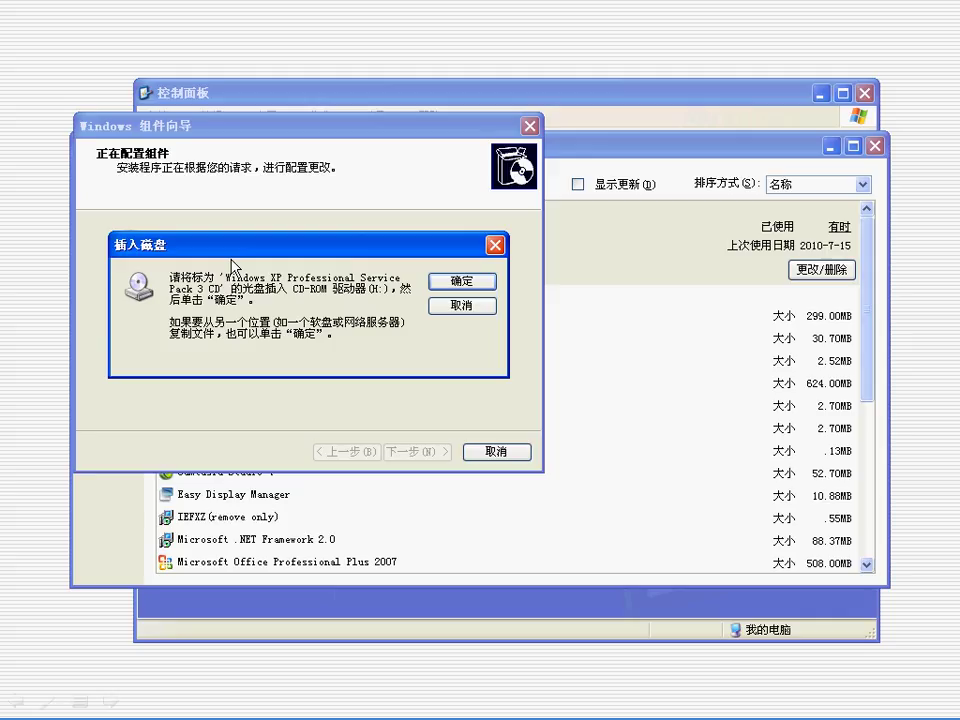
pyautogui.press('Return')
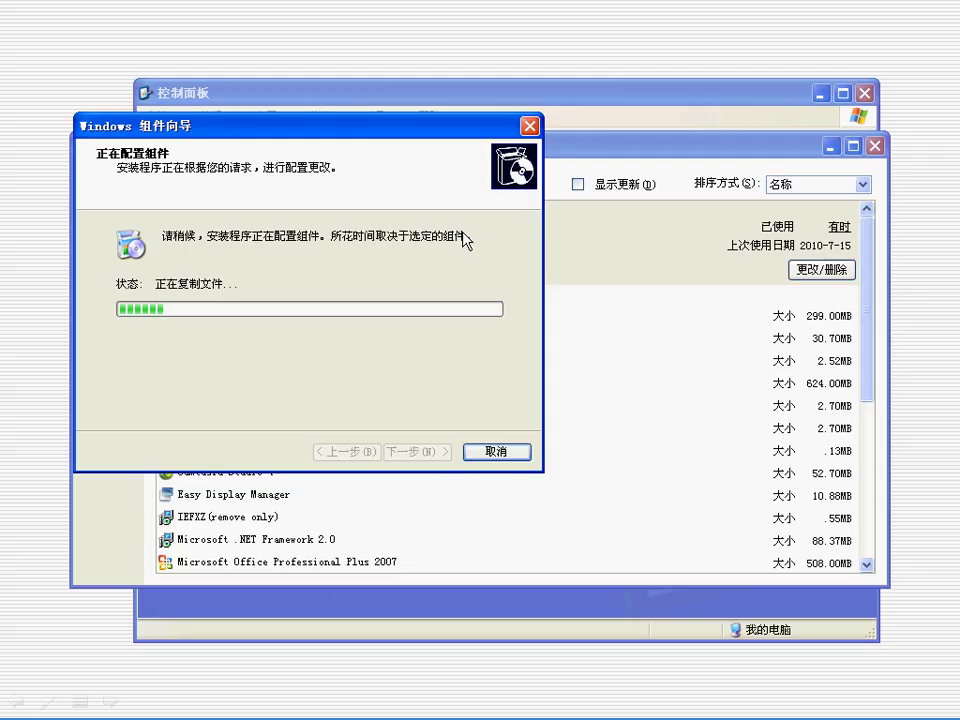
pyautogui.moveTo(377, 135); pyautogui.dragTo(409, 143)
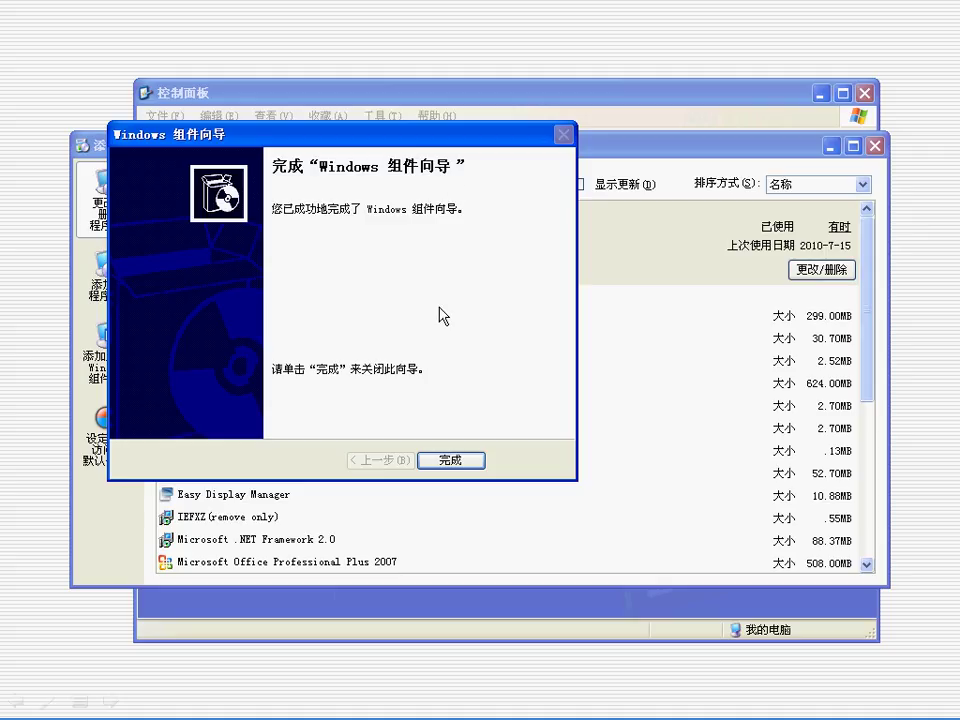
pyautogui.click(450, 463)
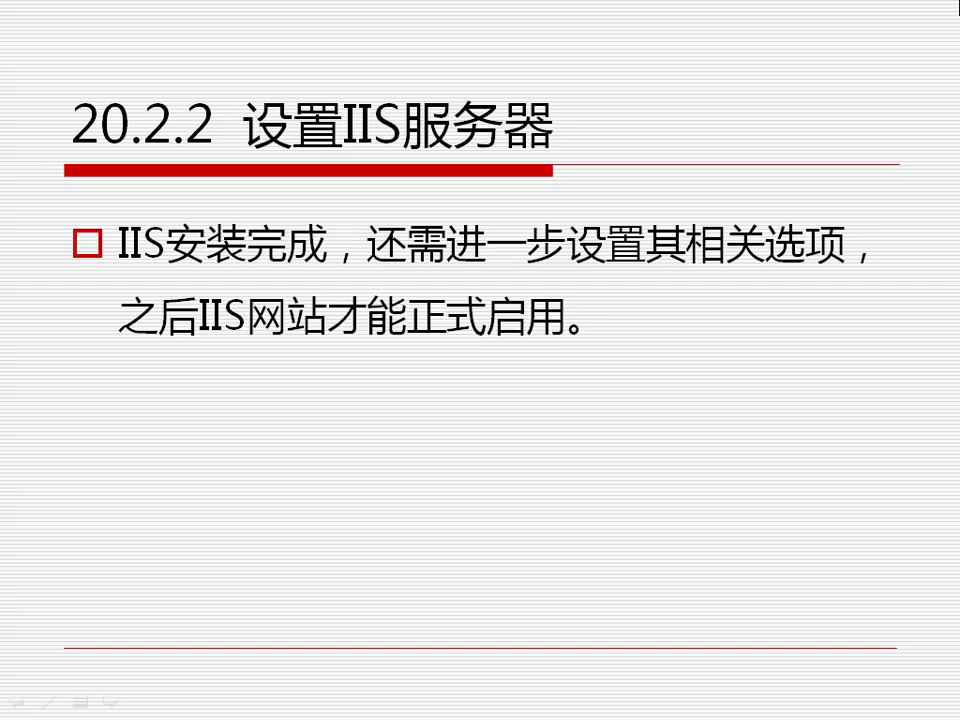
# Step: Open the Internet 信息服务 console from the Control Panel's Administrative Tools under 性能和维护
pyautogui.press('super')
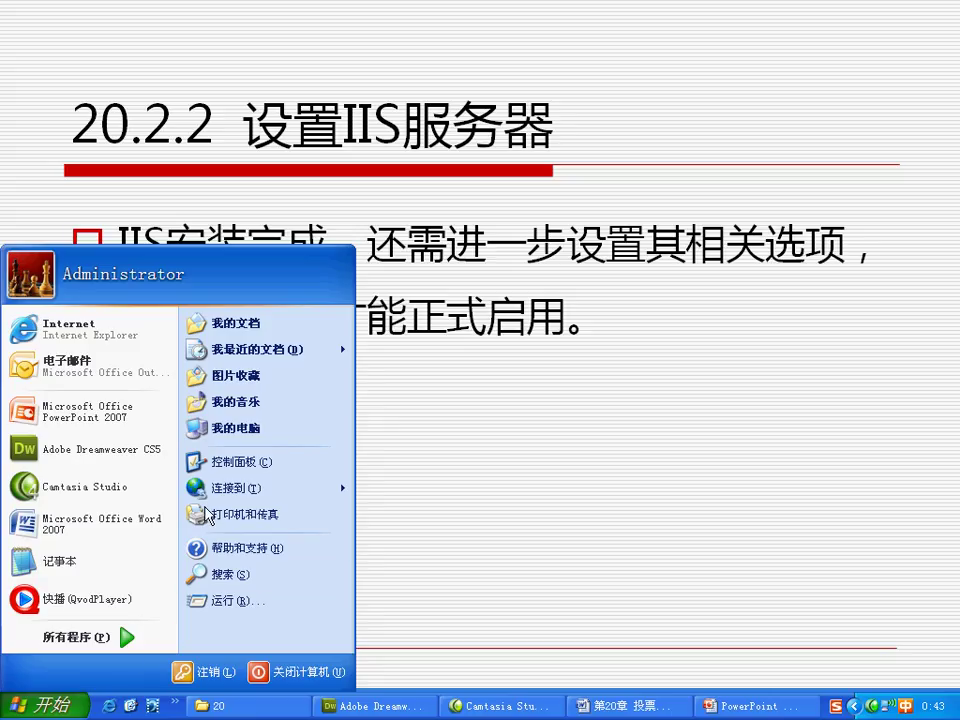
pyautogui.click(272, 463)
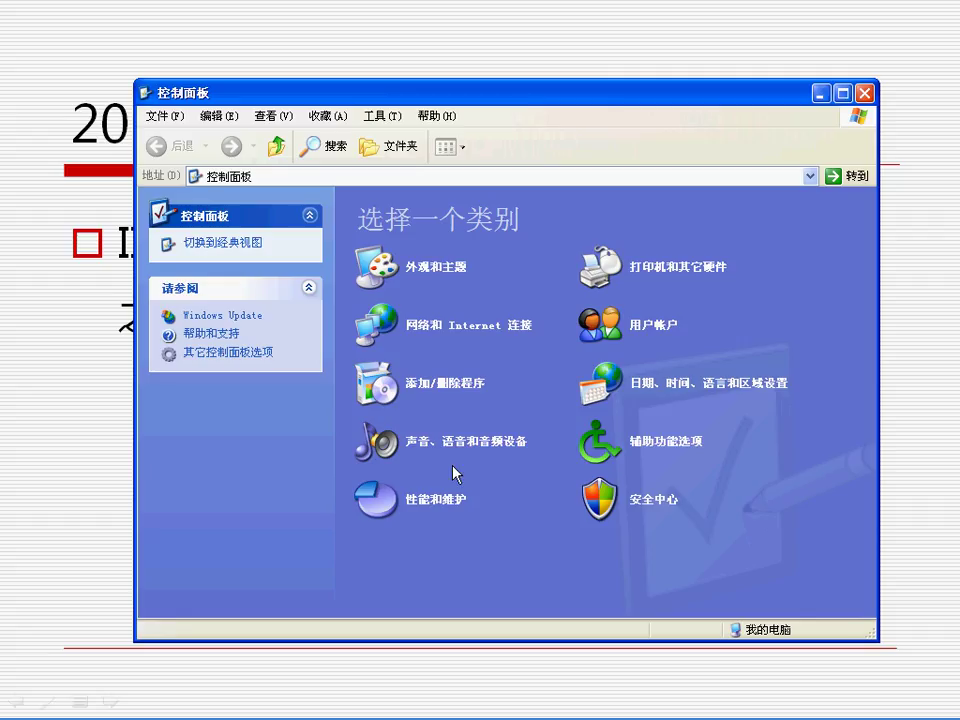
pyautogui.click(435, 498)
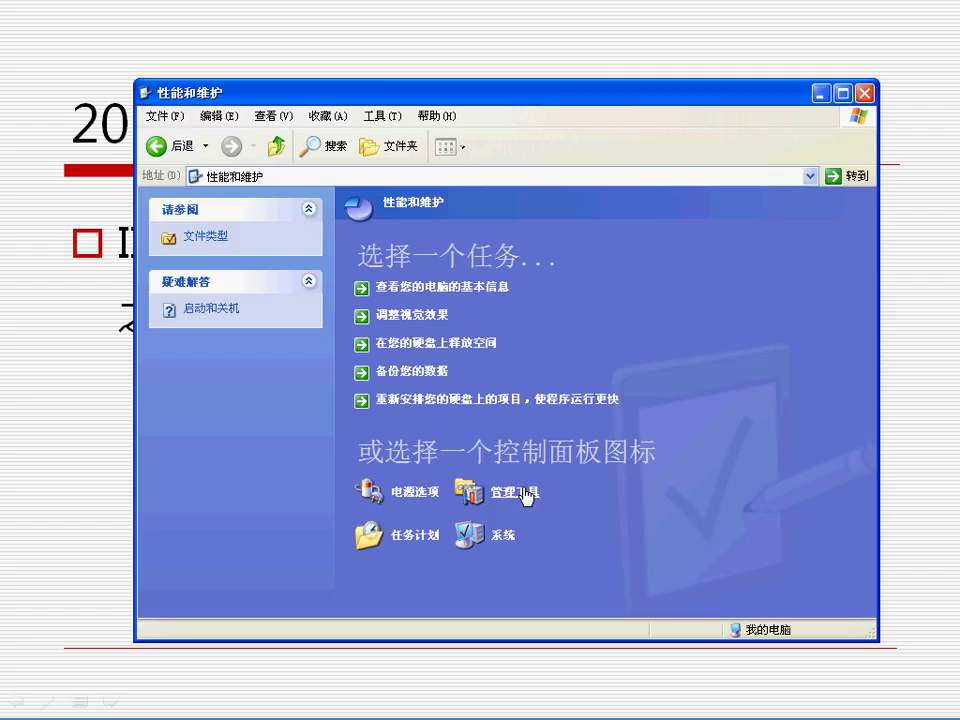
pyautogui.click(478, 491)
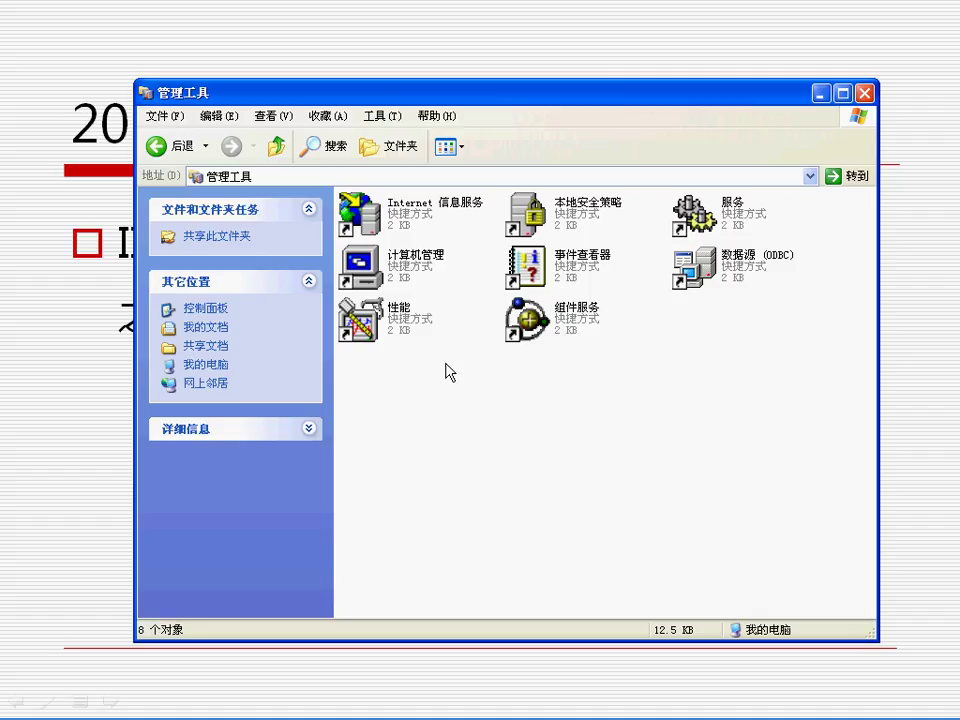
pyautogui.click(428, 222)
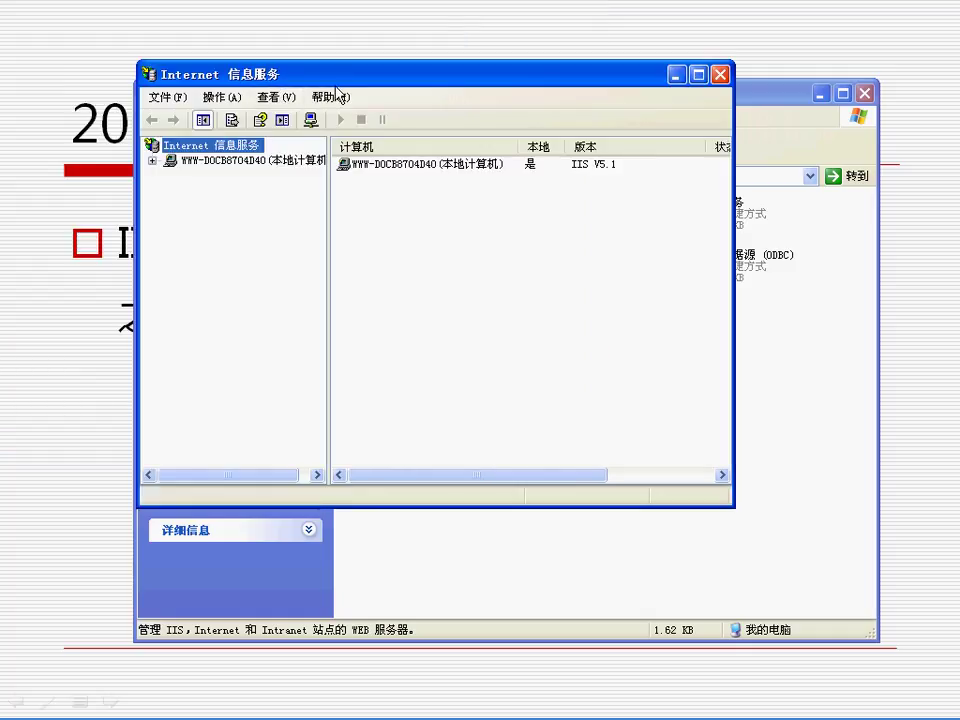
# Step: Expand the local computer's 网站 folder and open the properties of 默认网站
pyautogui.click(152, 160)
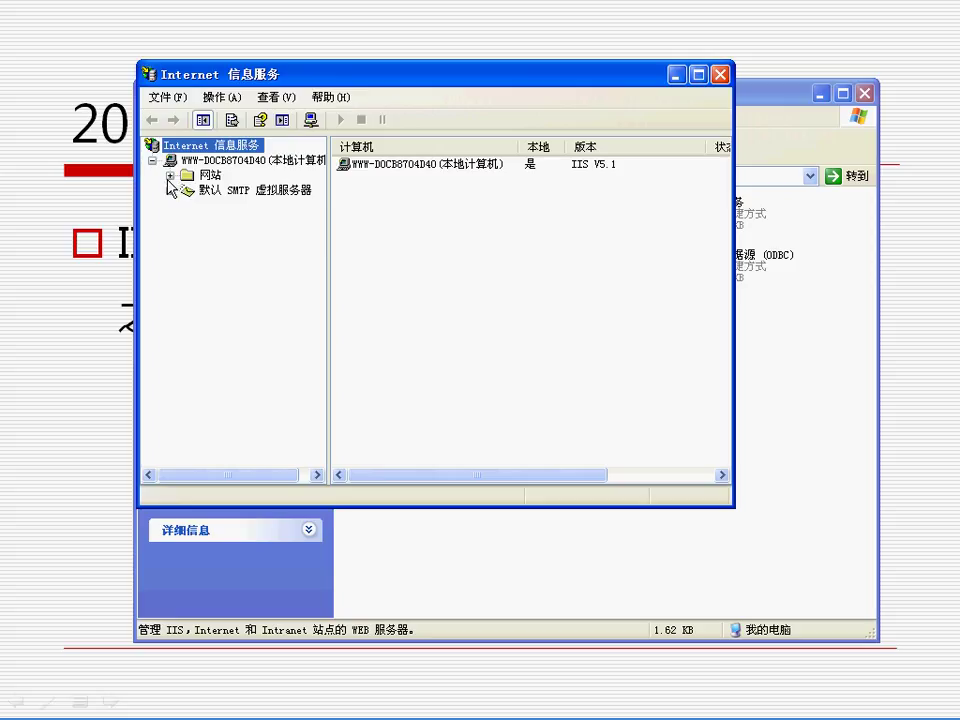
pyautogui.click(170, 176)
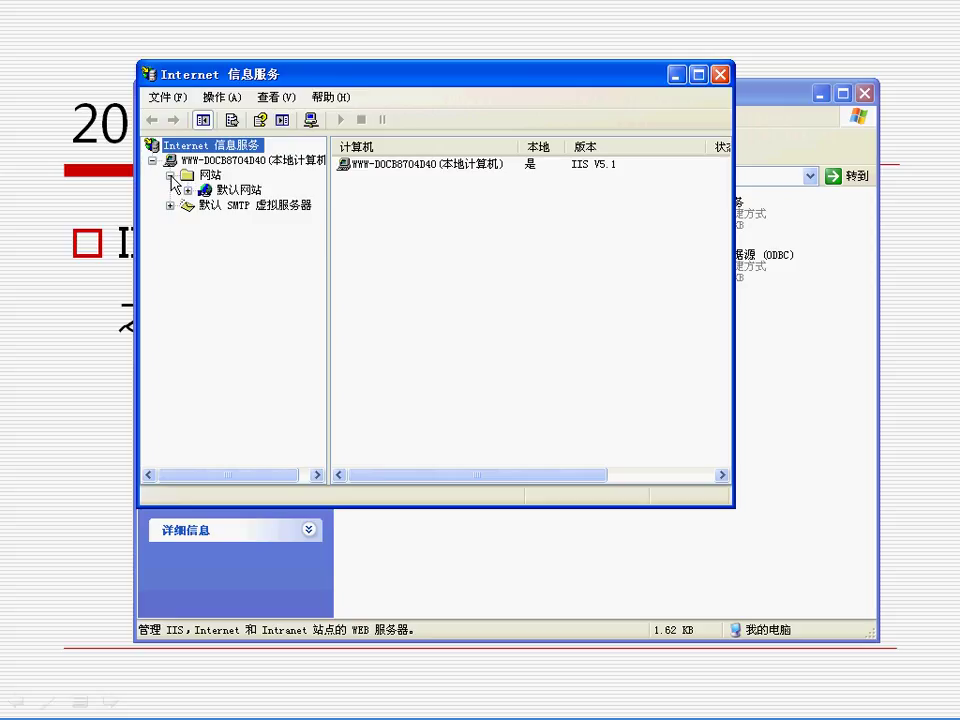
pyautogui.click(238, 192)
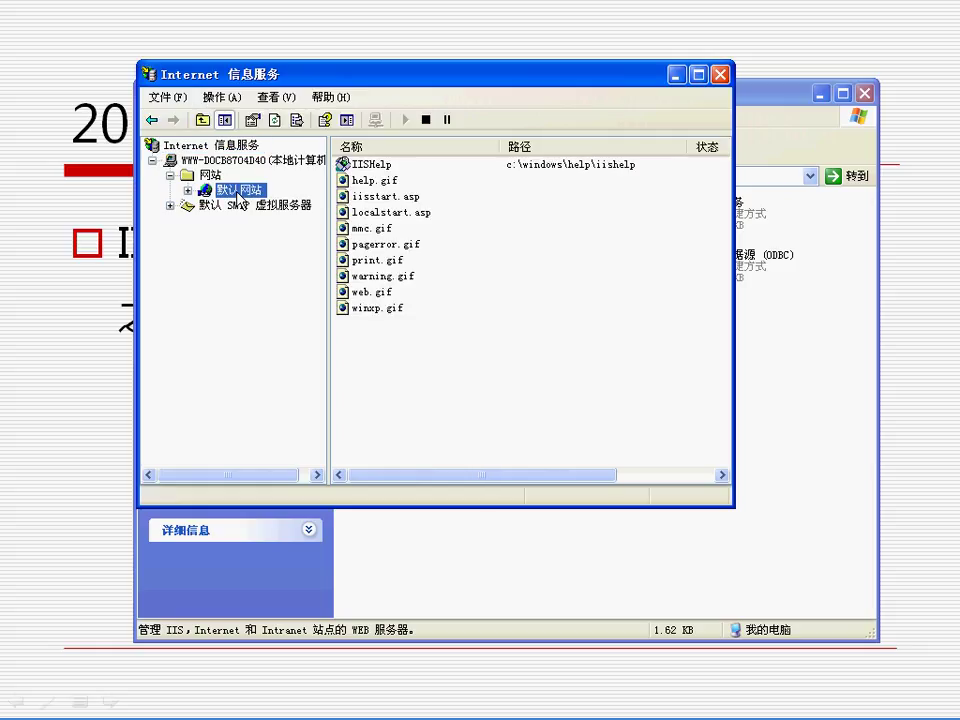
pyautogui.rightClick(240, 197)
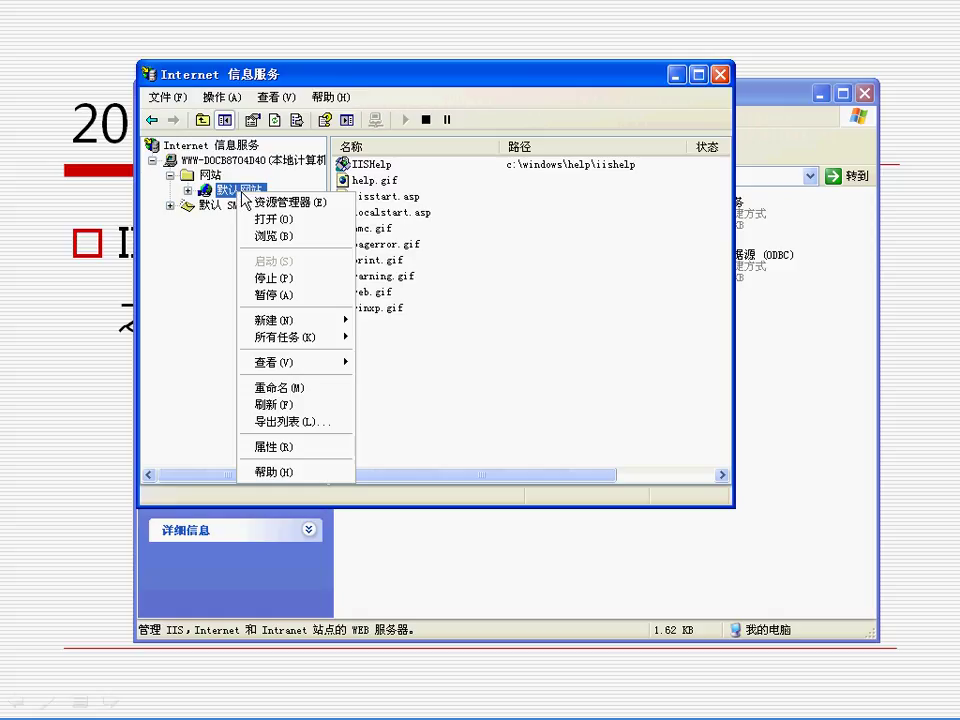
pyautogui.click(279, 446)
pyautogui.click(279, 447)
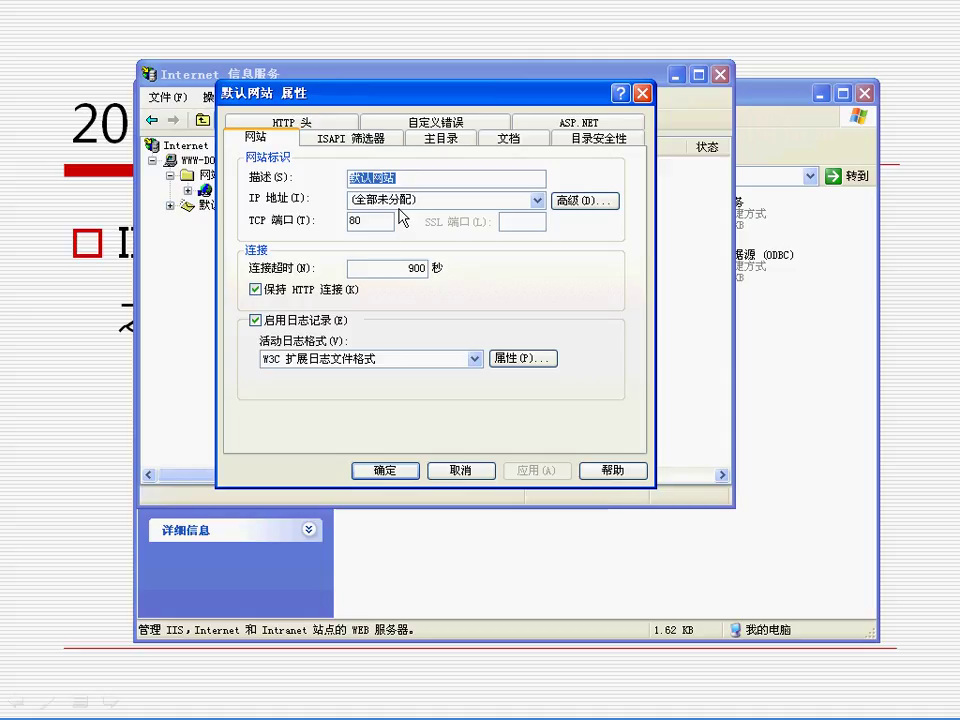
# Step: Set the default website's IP address to 127.0.0.1
pyautogui.click(538, 201)
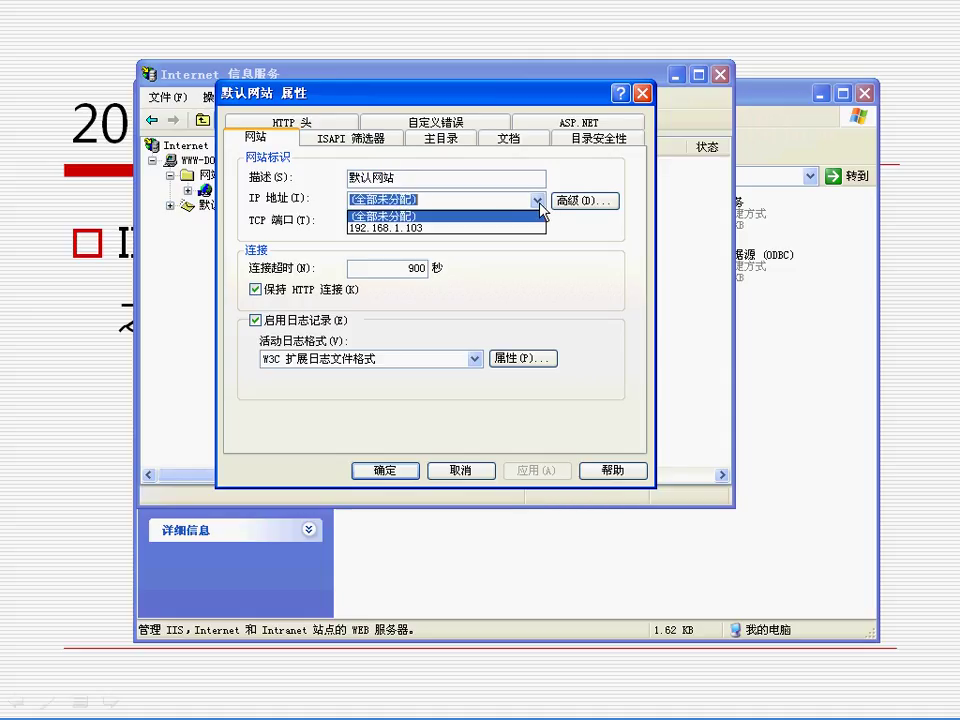
pyautogui.click(444, 200)
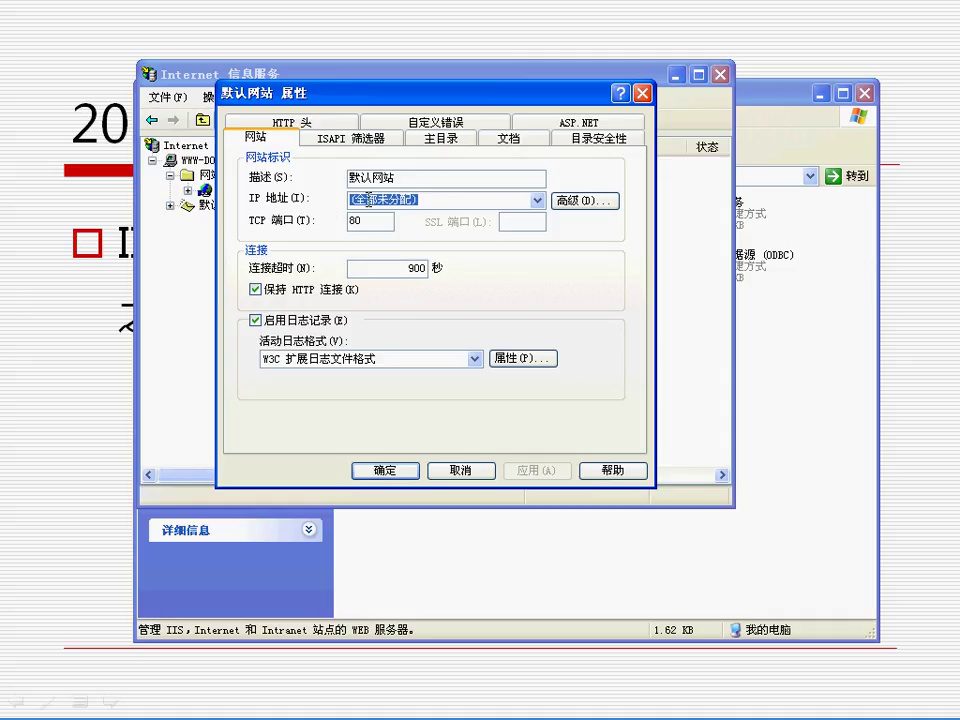
pyautogui.write('127.0')
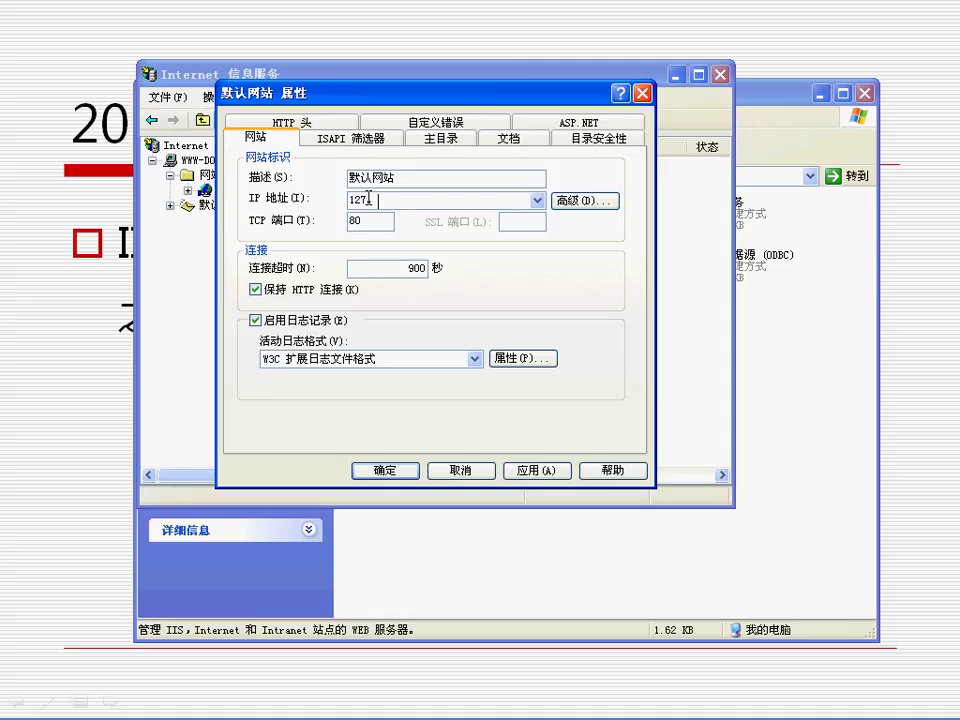
pyautogui.write('1')
pyautogui.press('BackSpace')
pyautogui.write('1')
pyautogui.press('Left')
pyautogui.write('0.')
pyautogui.press('Delete')
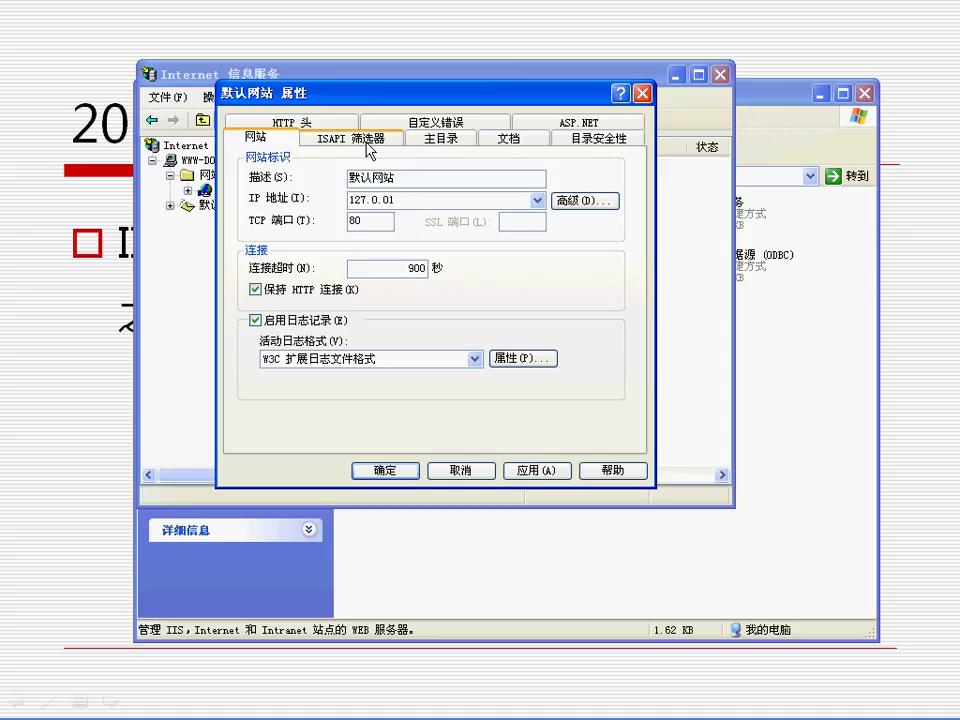
pyautogui.write('1')
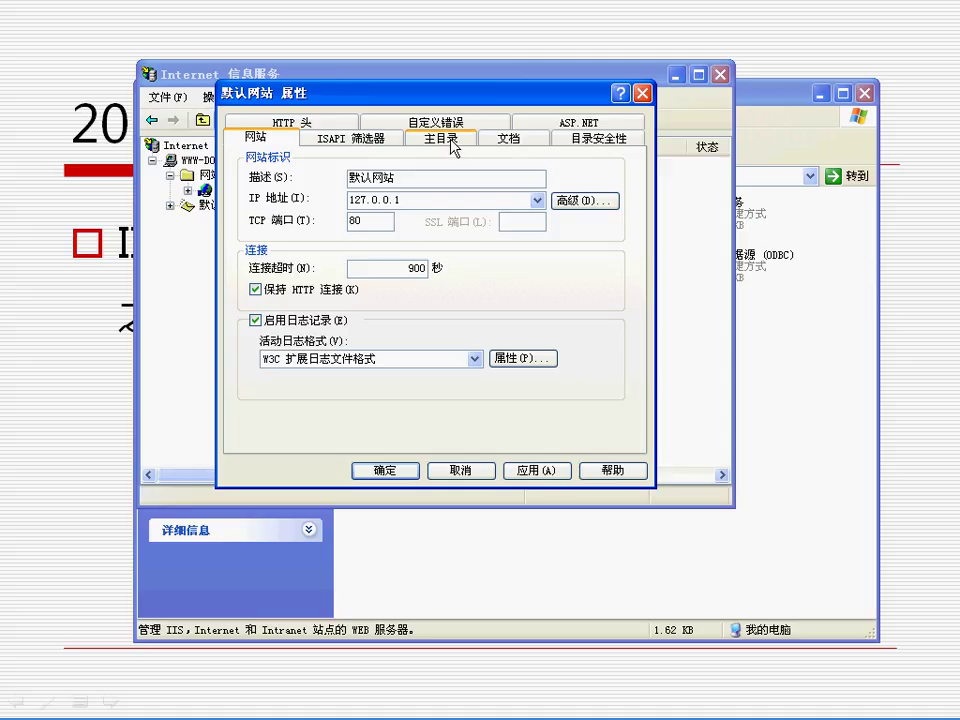
# Step: Review the default website's home directory settings, including its local path
pyautogui.click(454, 145)
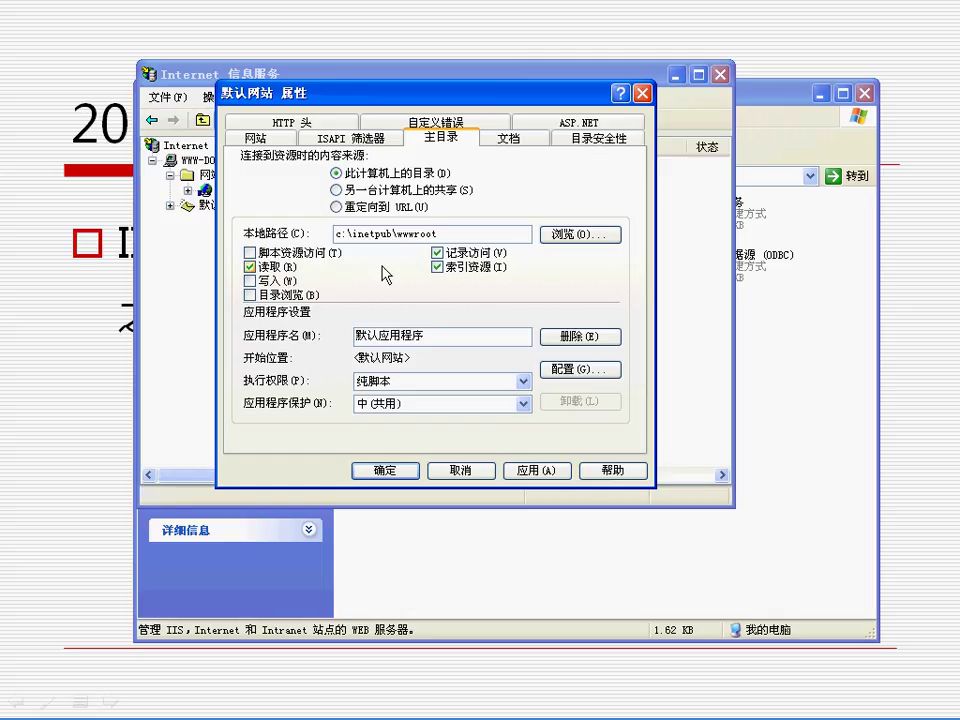
pyautogui.click(465, 233)
# Step: Add index.asp to the default website's list of default documents
pyautogui.click(503, 140)
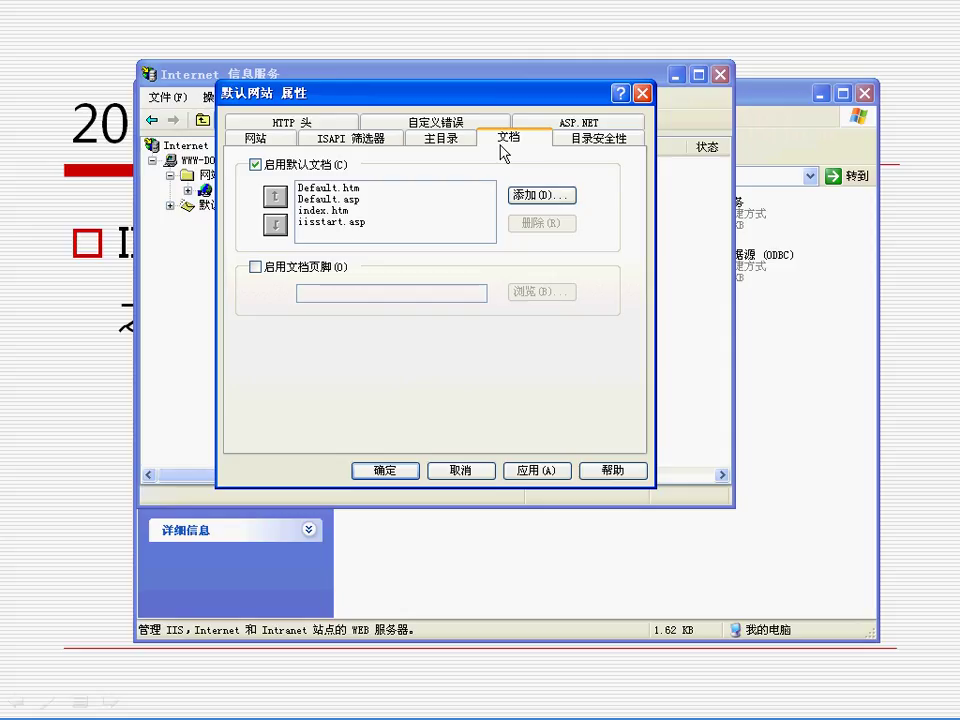
pyautogui.click(542, 199)
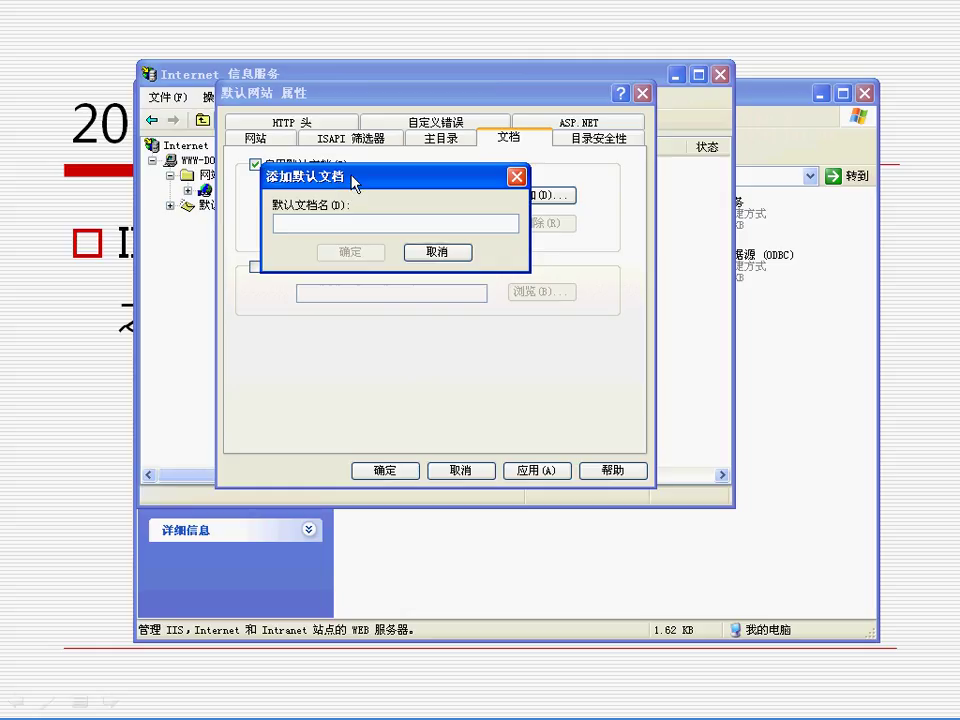
pyautogui.write('i')
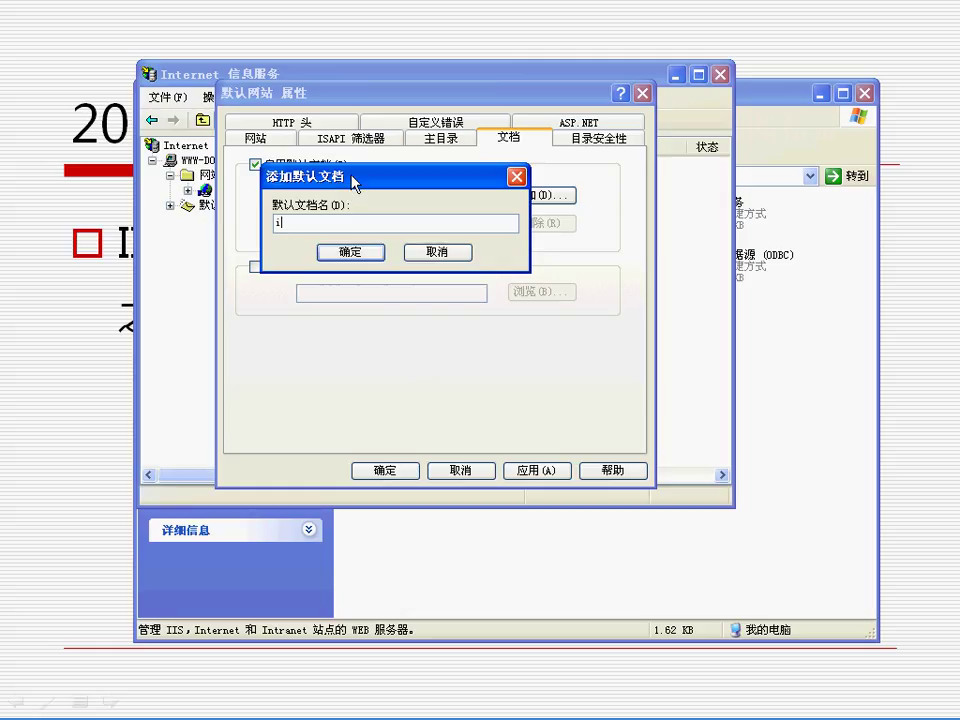
pyautogui.write('ndex.asp')
pyautogui.click(358, 254)
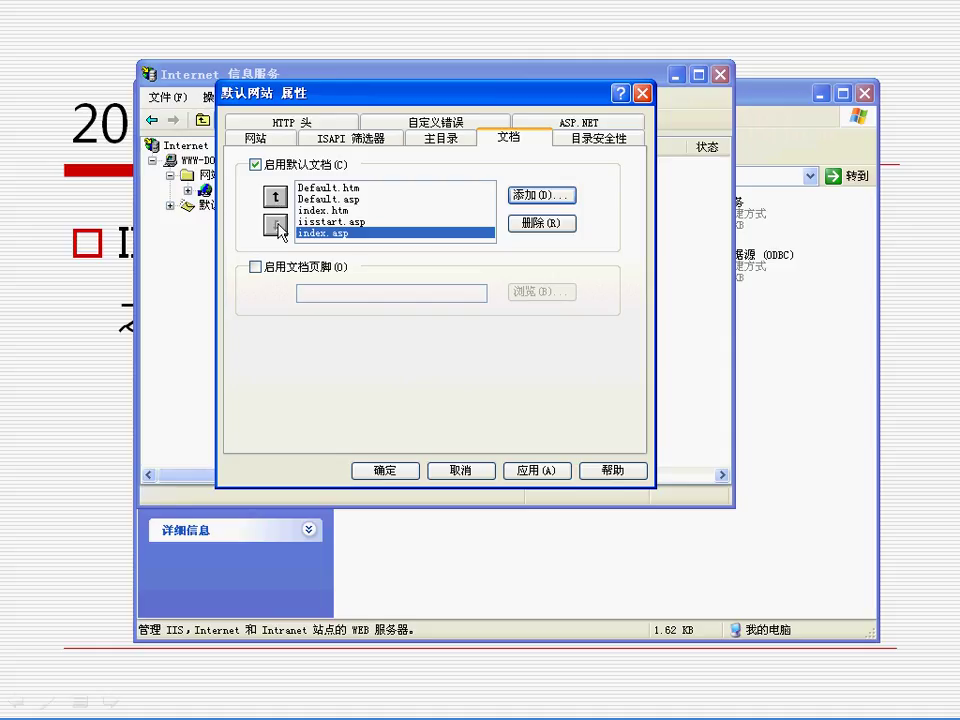
# Step: Move index.asp to the top of the default document order and accept the website properties
pyautogui.click(275, 200)
pyautogui.click(276, 206)
pyautogui.click(275, 200)
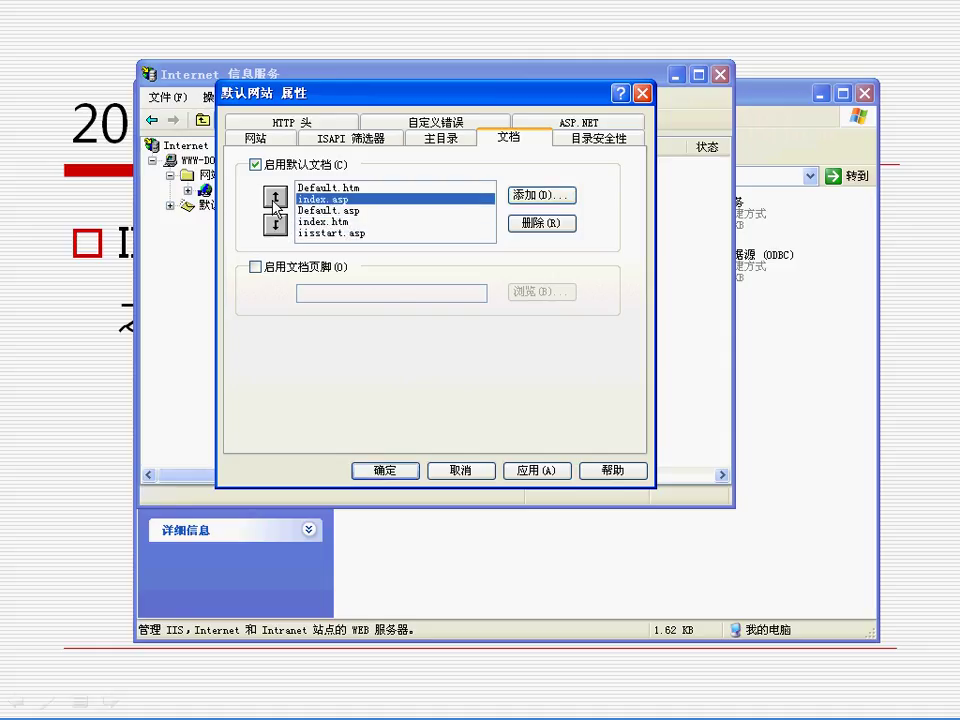
pyautogui.click(275, 200)
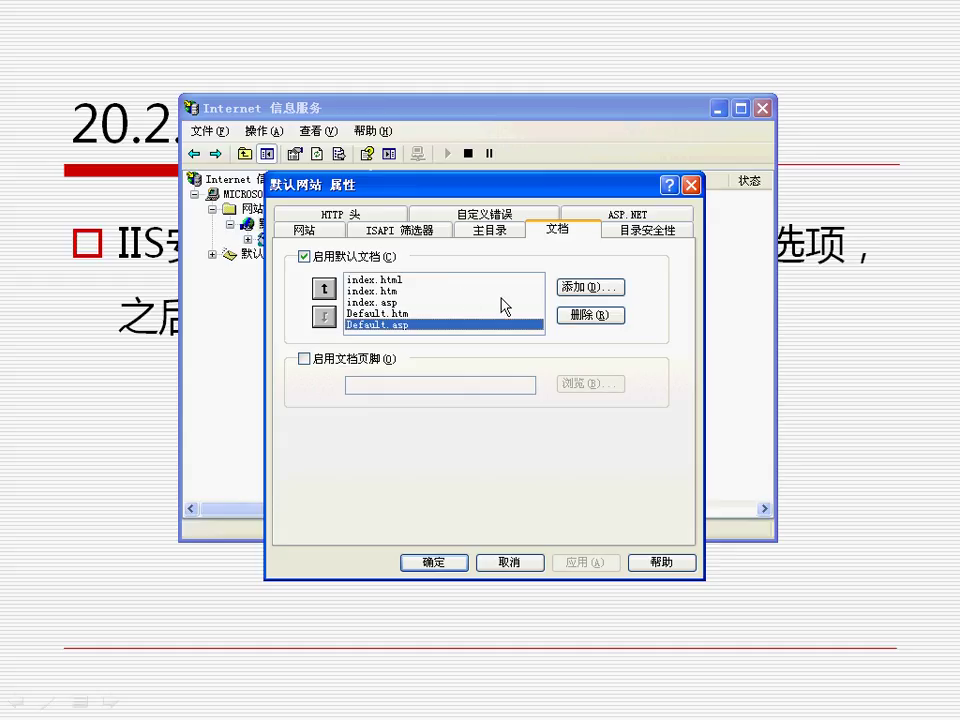
pyautogui.click(432, 563)
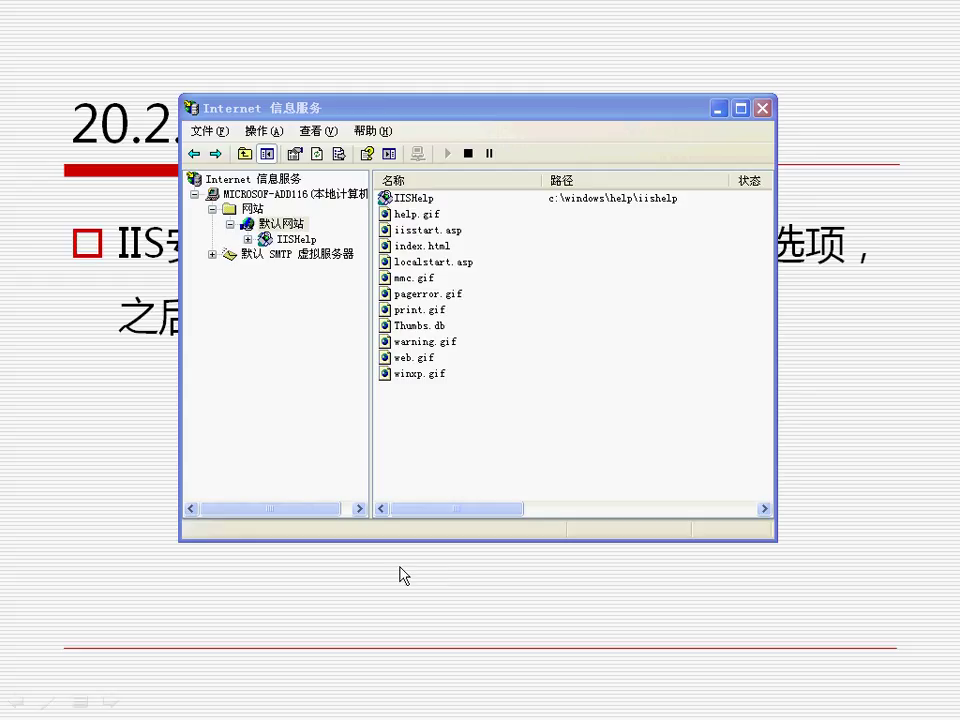
pyautogui.press('super')
pyautogui.click(64, 298)
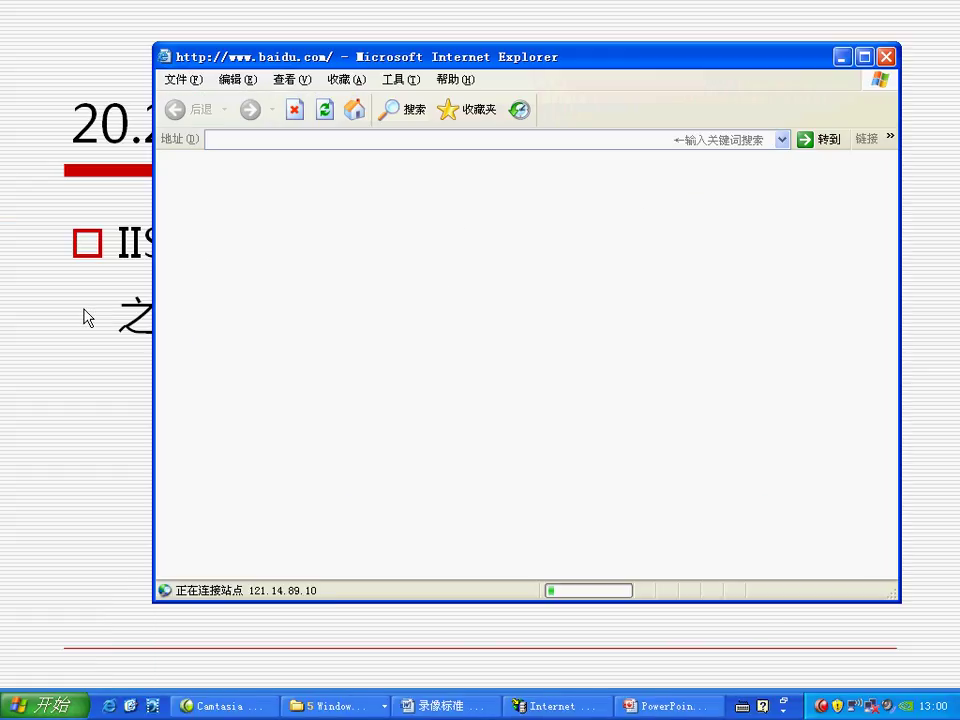
pyautogui.click(361, 139)
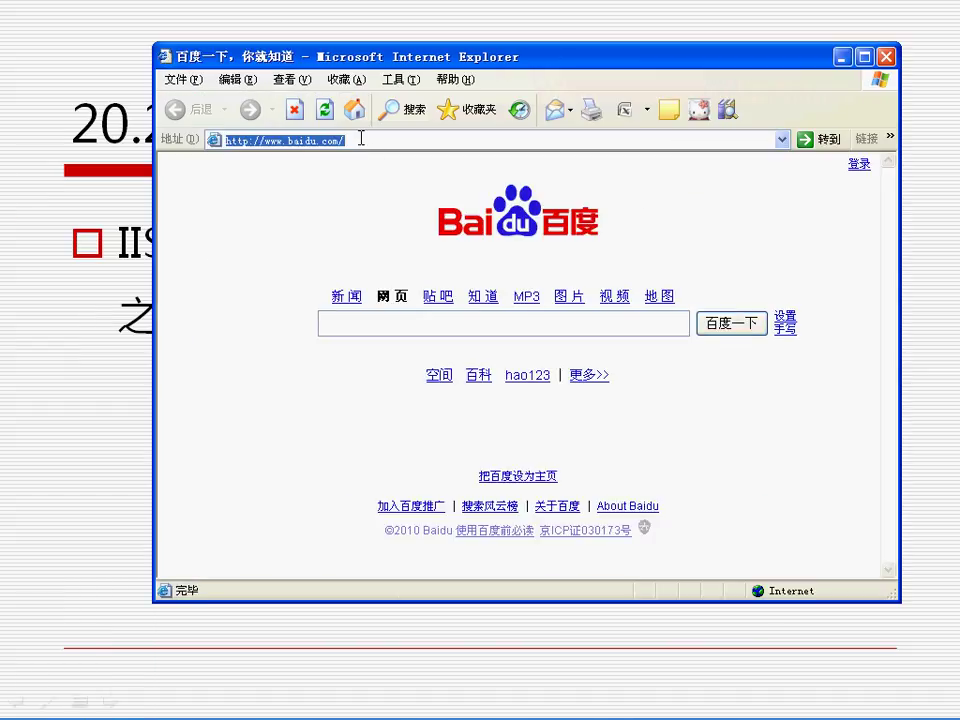
pyautogui.click(270, 140)
pyautogui.moveTo(264, 140); pyautogui.dragTo(319, 141)
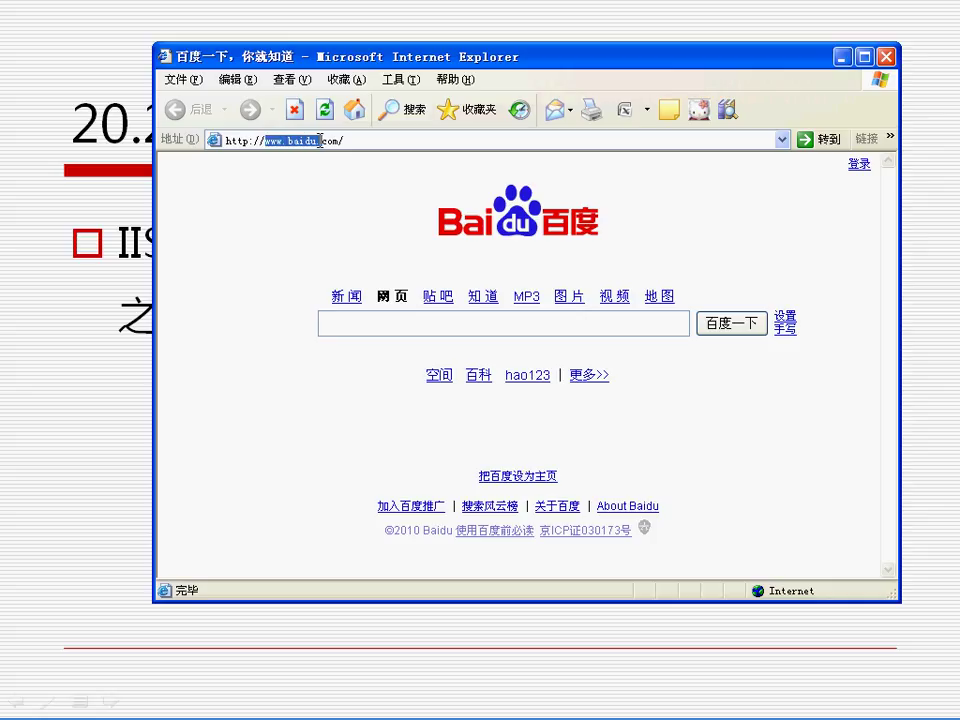
pyautogui.write('127')
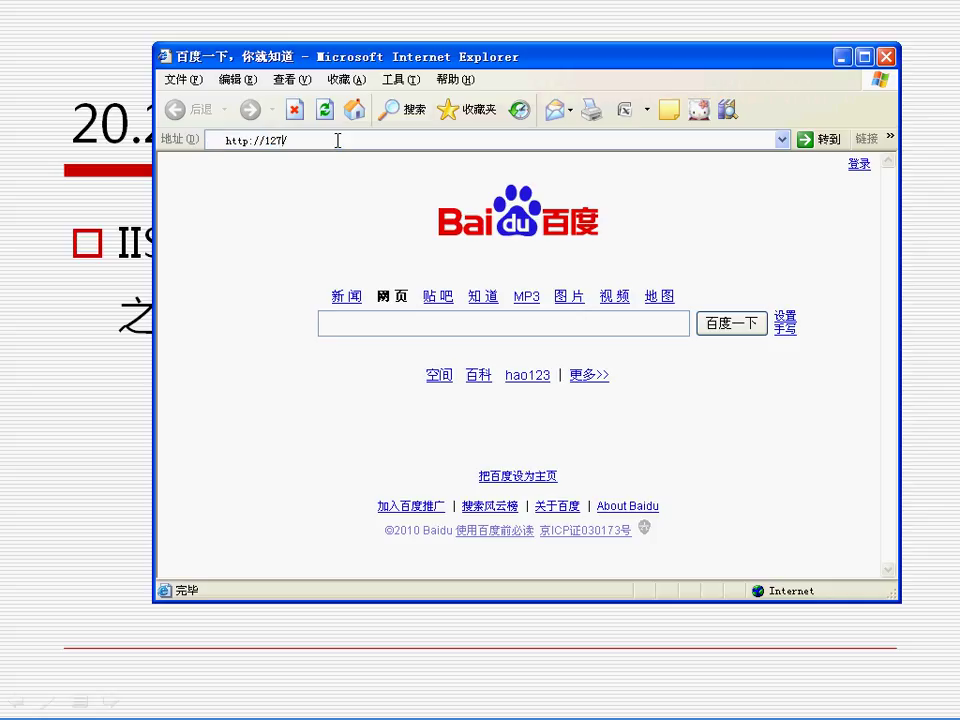
pyautogui.write('.0.0.1')
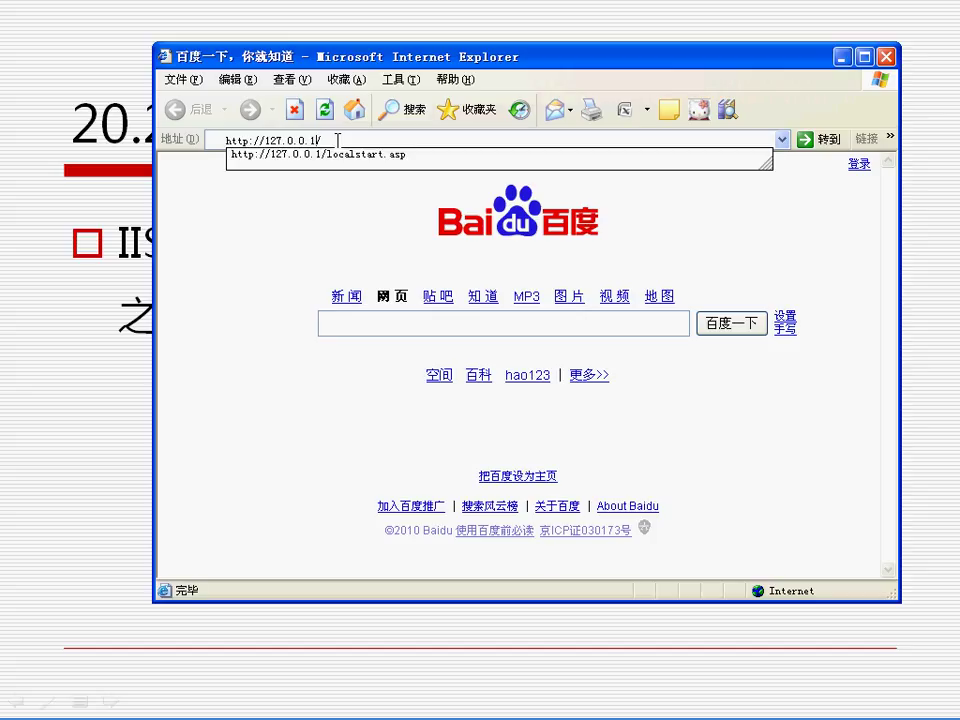
pyautogui.press('Return')
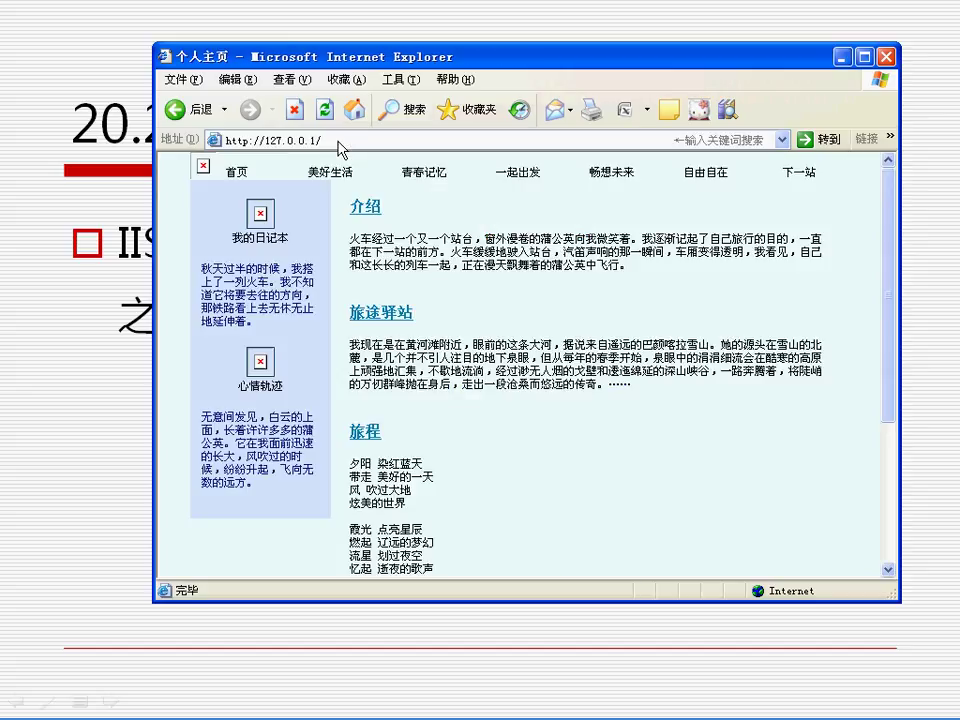